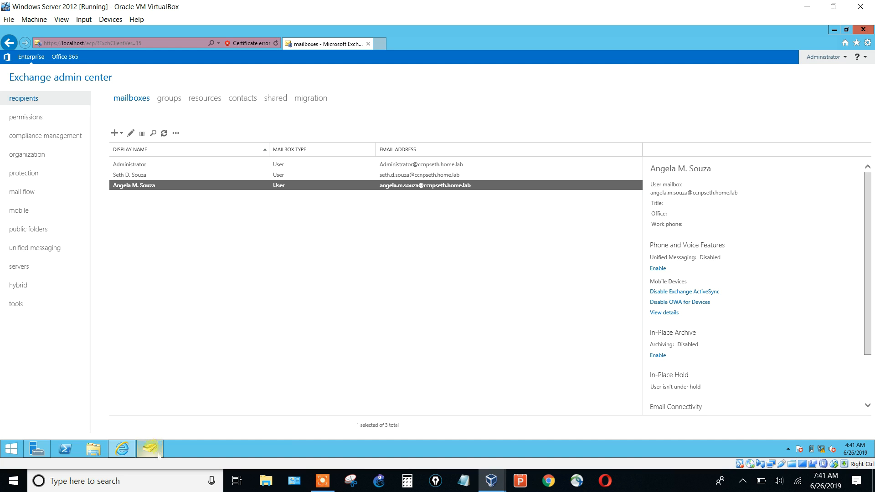
- Switch to Active Directory Users and Computers and start a new user in the Users container
{"action": "mouse_move", "coordinate": [157, 454]}
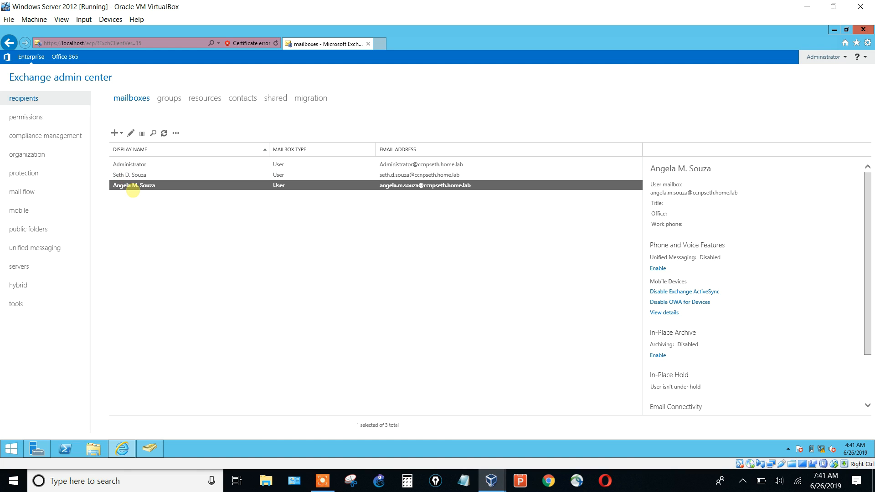
{"action": "left_click", "coordinate": [149, 449]}
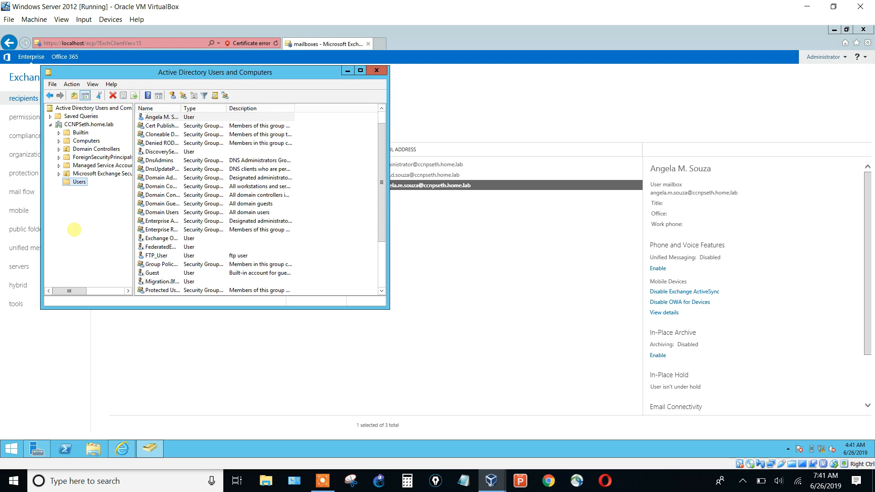
{"action": "right_click", "coordinate": [80, 183]}
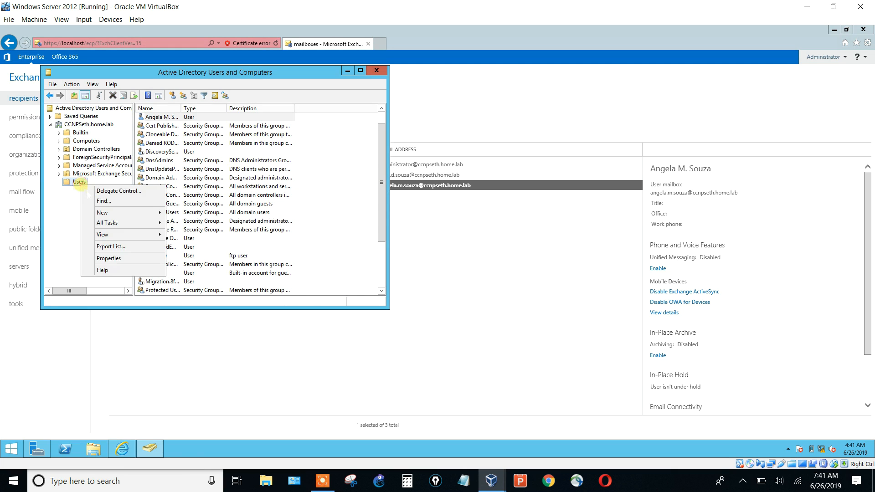
{"action": "mouse_move", "coordinate": [137, 213]}
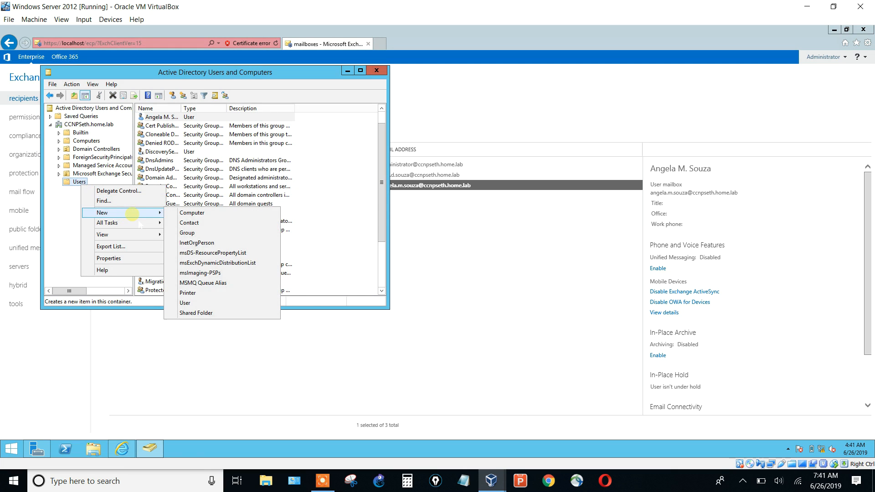
{"action": "left_click", "coordinate": [205, 302]}
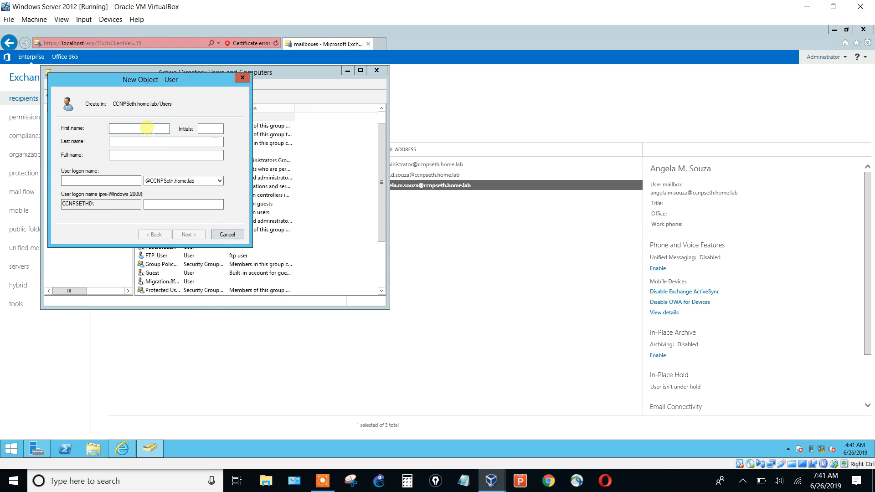
- Enter first name F, initials N, last name G and logon name FNG, and continue to the password settings
{"action": "type", "text": "F"}
{"action": "key", "text": "Tab"}
{"action": "type", "text": "N"}
{"action": "key", "text": "Tab"}
{"action": "type", "text": "G"}
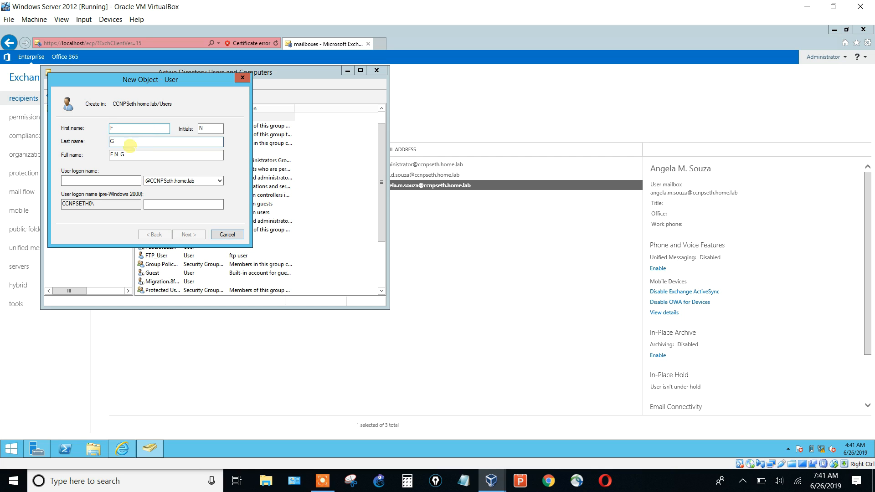
{"action": "left_click", "coordinate": [101, 180]}
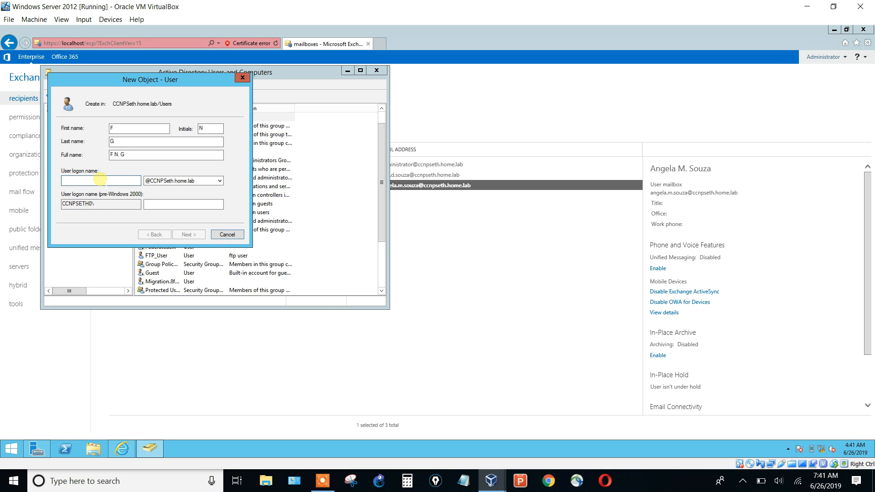
{"action": "type", "text": "FNG"}
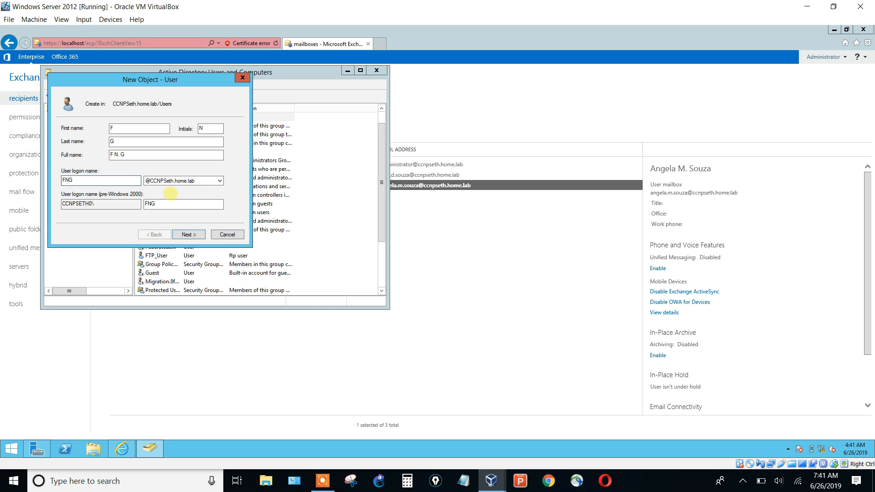
{"action": "left_click", "coordinate": [189, 234]}
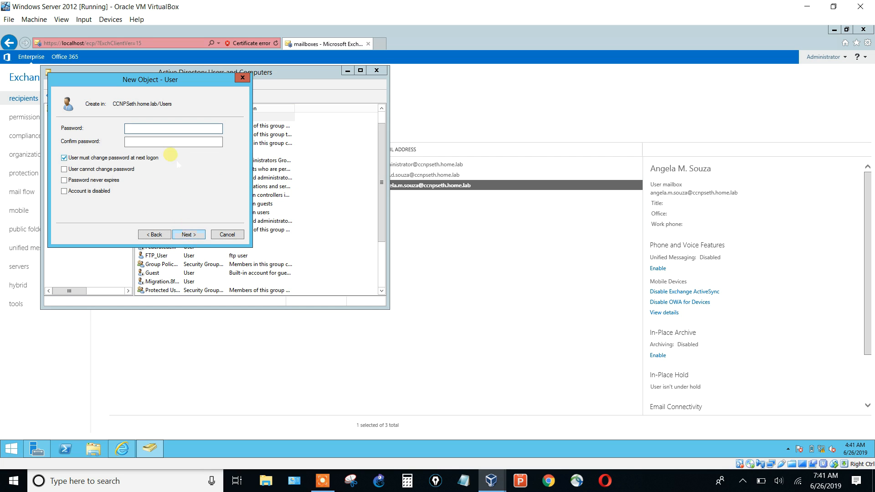
- Enter and confirm the new user's password, turn off the required password change at next logon, and finish creating the account
{"action": "type", "text": "•••••••••••"}
{"action": "key", "text": "Tab"}
{"action": "type", "text": "••"}
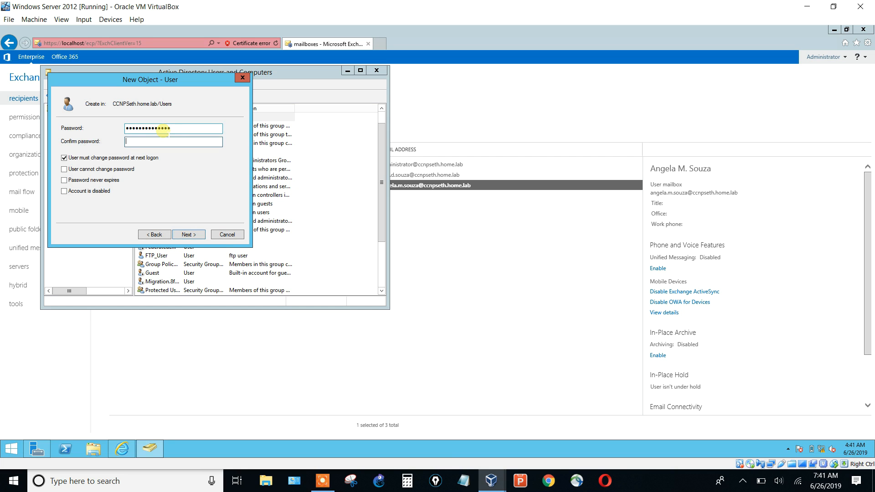
{"action": "type", "text": "••••••••••••"}
{"action": "left_click", "coordinate": [155, 160]}
{"action": "left_click", "coordinate": [189, 235]}
{"action": "left_click", "coordinate": [188, 235]}
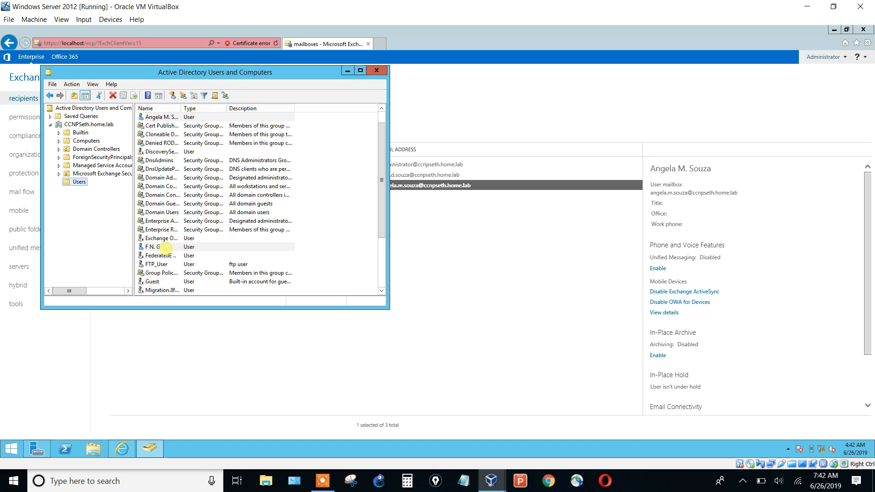
{"action": "left_click", "coordinate": [38, 379]}
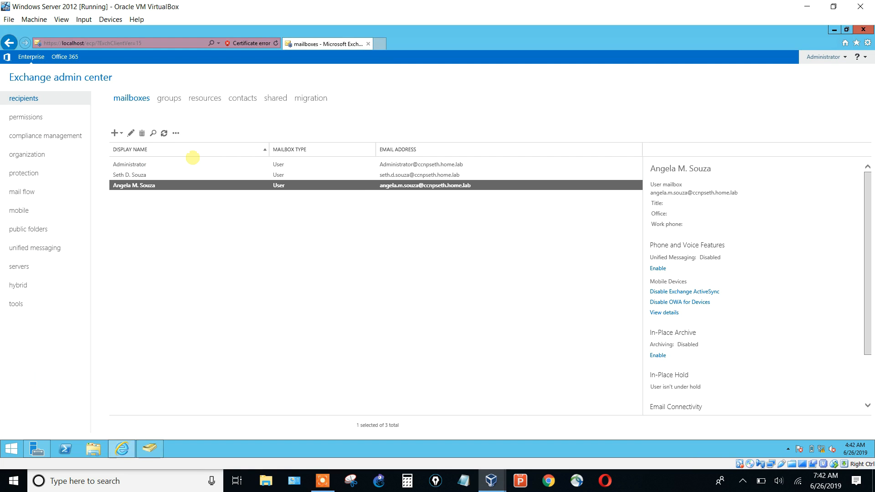
{"action": "left_click", "coordinate": [121, 133]}
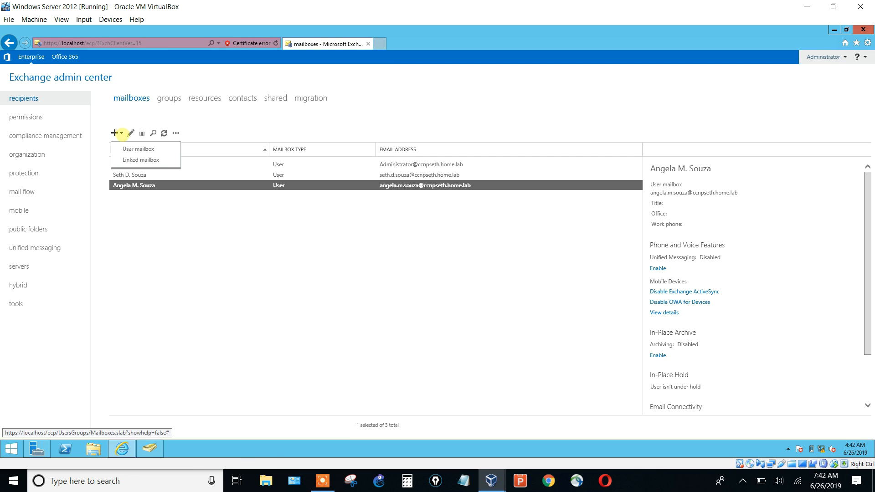
{"action": "left_click", "coordinate": [137, 148]}
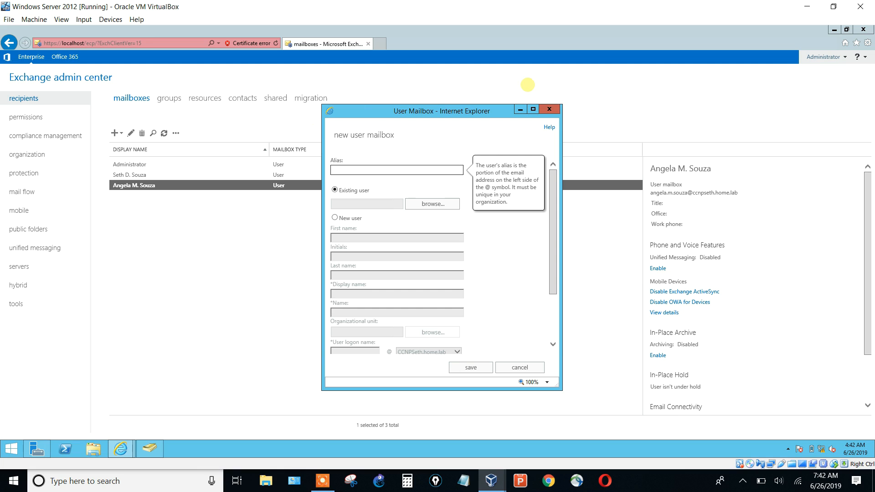
{"action": "left_click", "coordinate": [550, 110]}
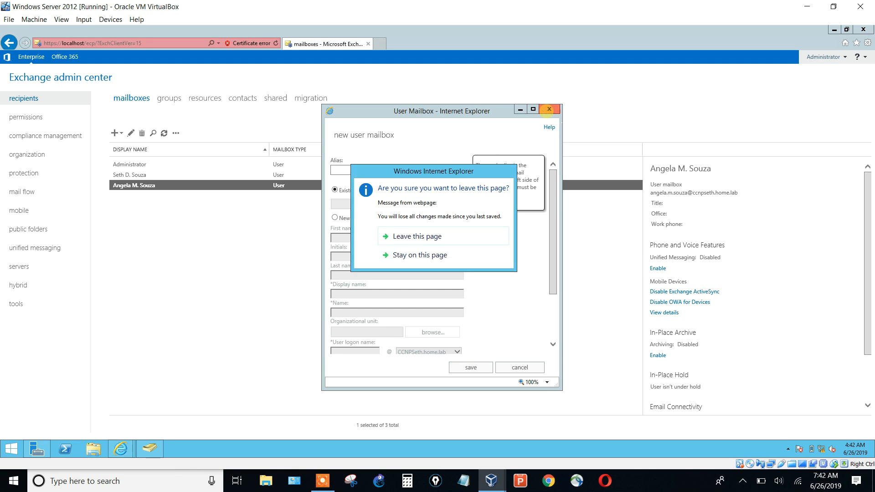
{"action": "left_click", "coordinate": [428, 236]}
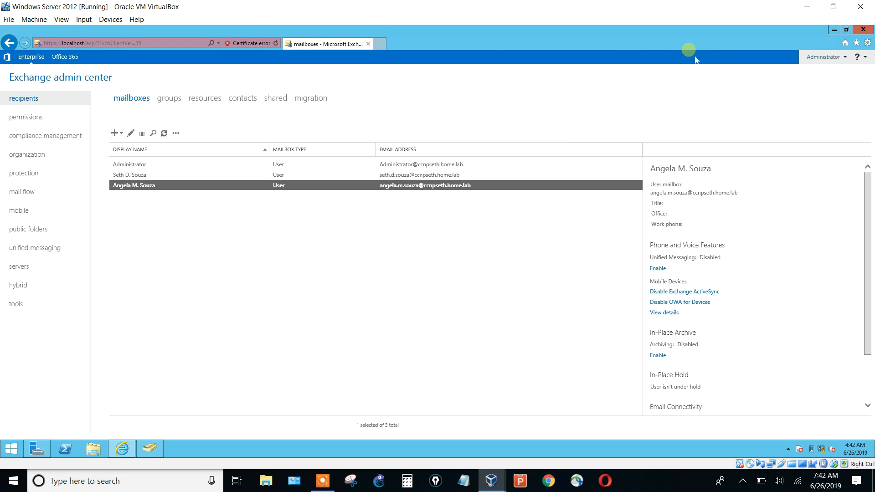
- Sign out of the Exchange admin center and close the browser
{"action": "left_click", "coordinate": [845, 57]}
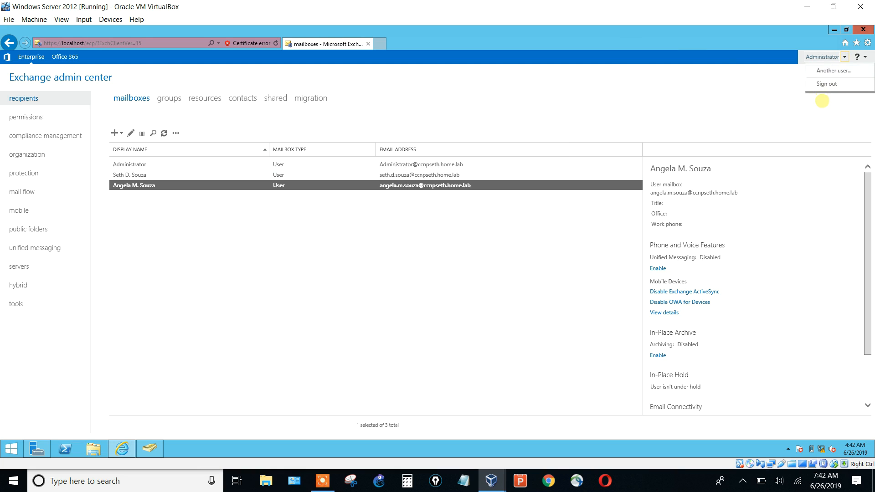
{"action": "left_click", "coordinate": [827, 84]}
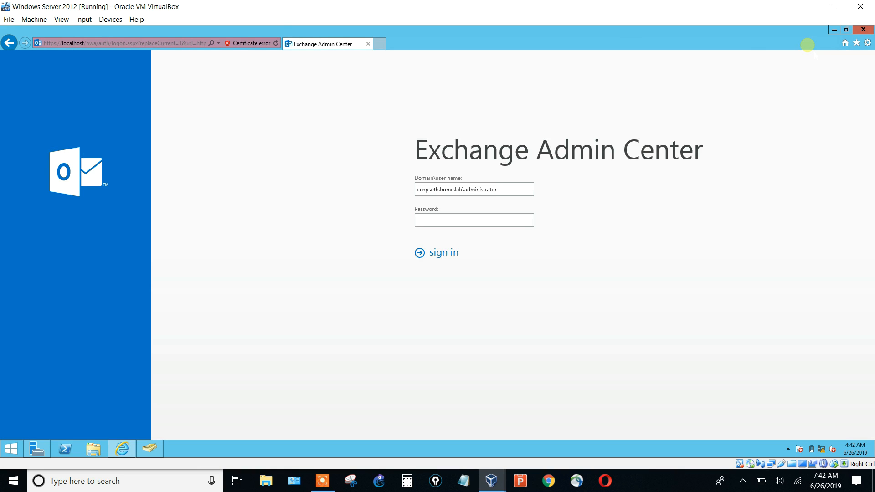
{"action": "left_click", "coordinate": [863, 29]}
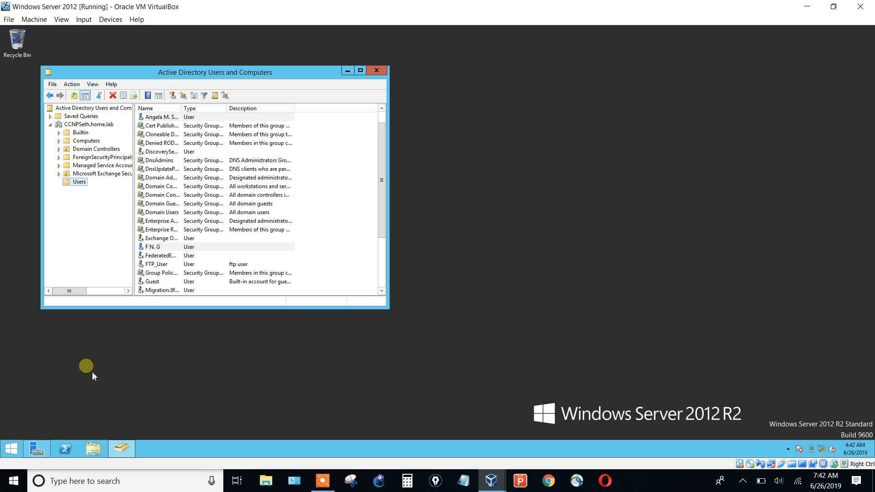
- Launch the Exchange Administrative Center from the installed apps and continue past the certificate warning
{"action": "left_click", "coordinate": [20, 451]}
{"action": "left_click", "coordinate": [62, 438]}
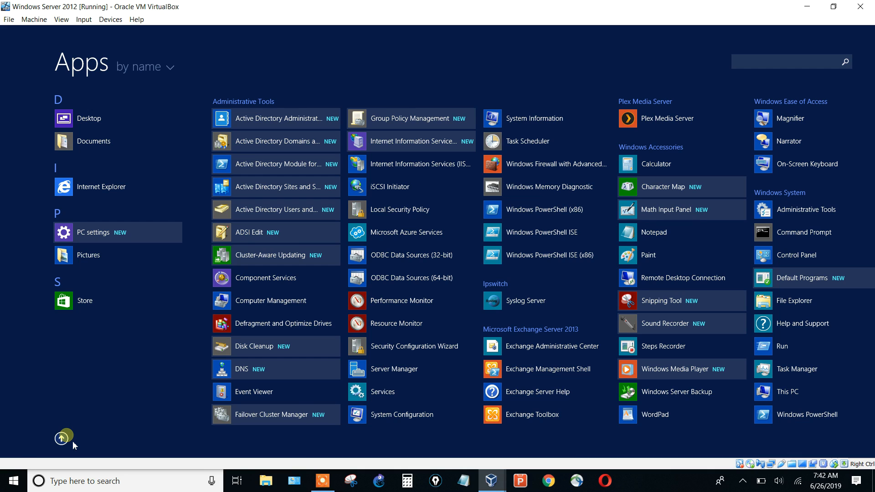
{"action": "left_click", "coordinate": [535, 357]}
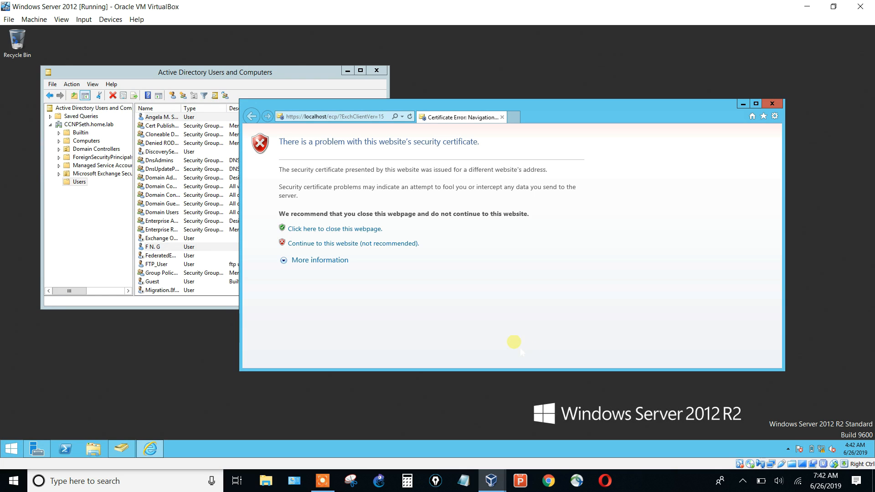
{"action": "left_click", "coordinate": [347, 243]}
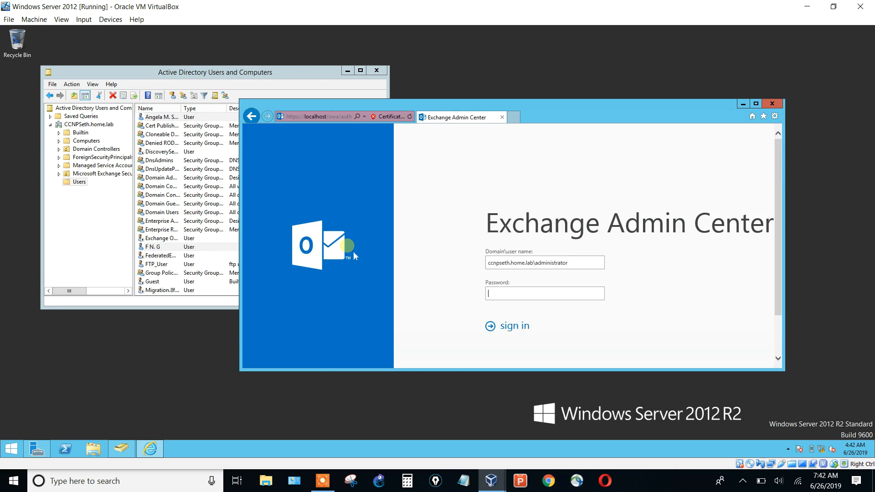
- Sign in to the Exchange admin center with the administrator account's password and maximize the browser window
{"action": "type", "text": "••••••••••••••"}
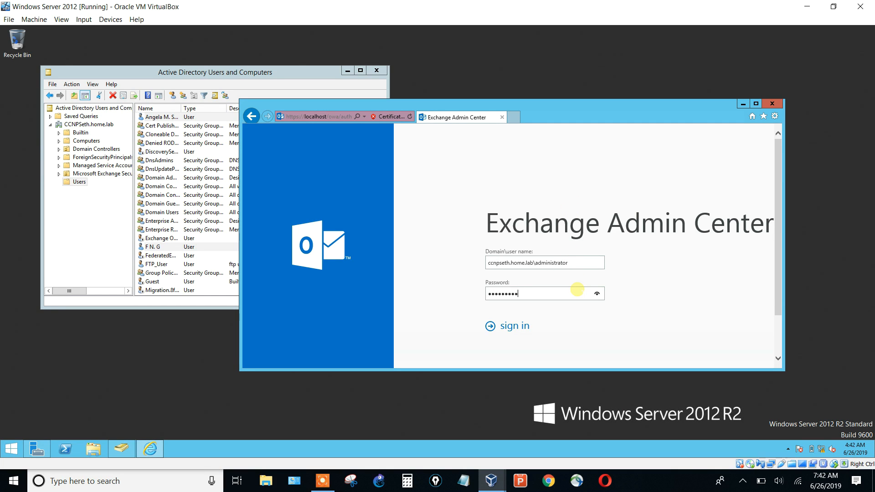
{"action": "key", "text": "Return"}
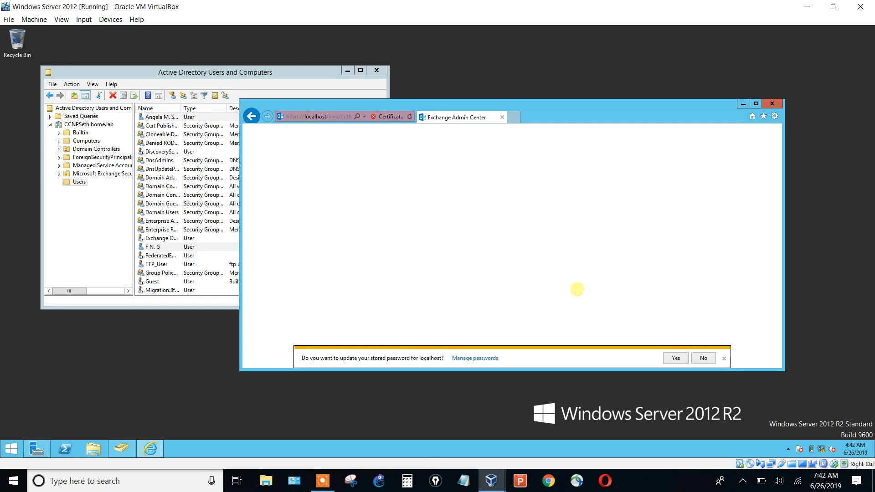
{"action": "type", "text": "•"}
{"action": "type", "text": "•••••••••••••"}
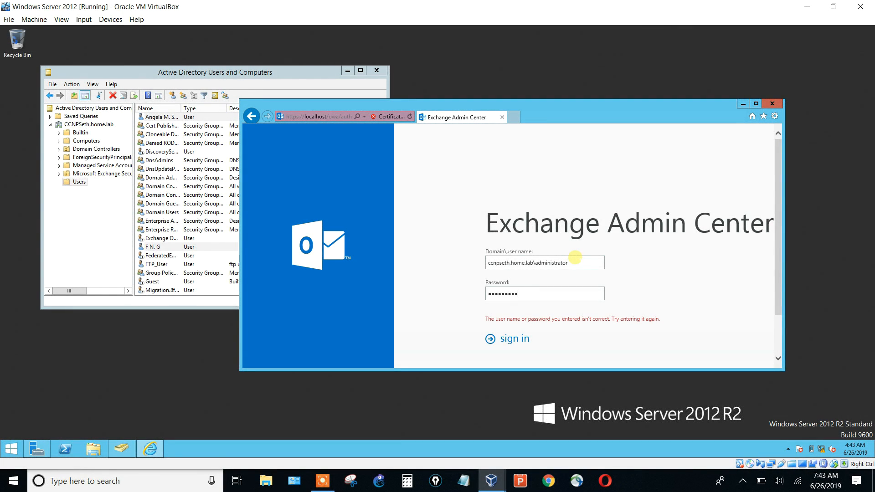
{"action": "key", "text": "Return"}
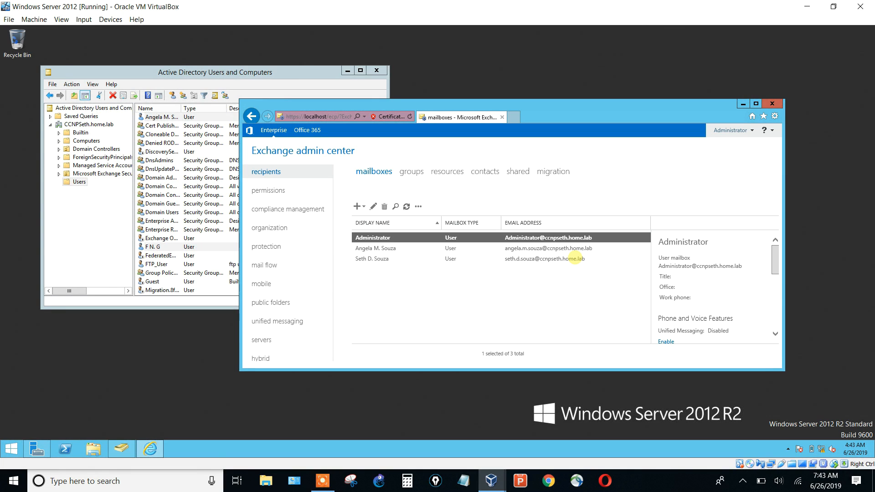
{"action": "left_click", "coordinate": [756, 103]}
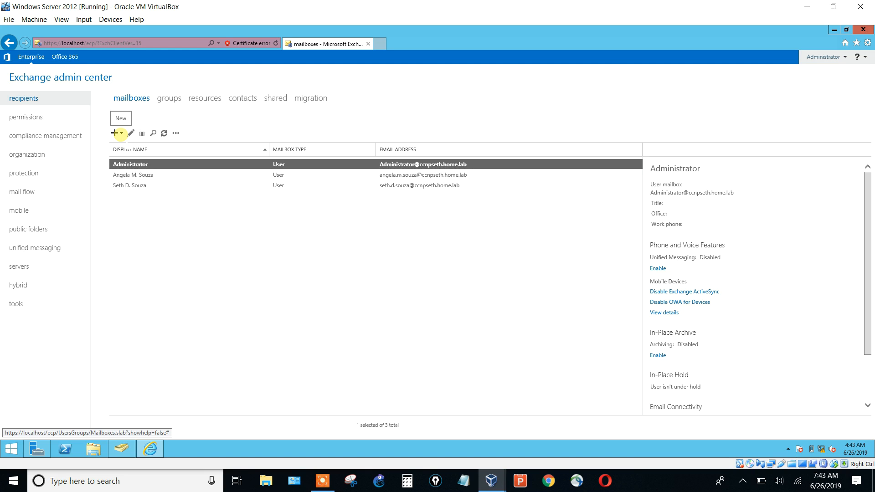
- Create a user mailbox for the existing user F N. G and save it
{"action": "left_click", "coordinate": [117, 133]}
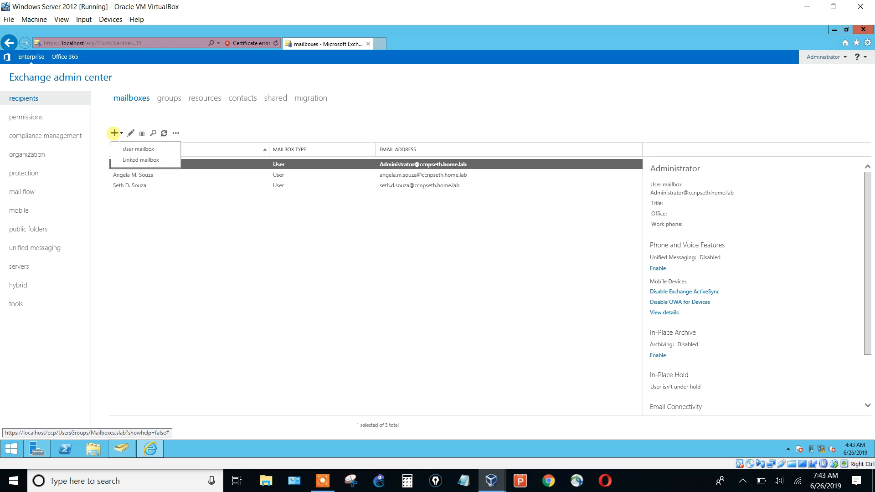
{"action": "left_click", "coordinate": [131, 149]}
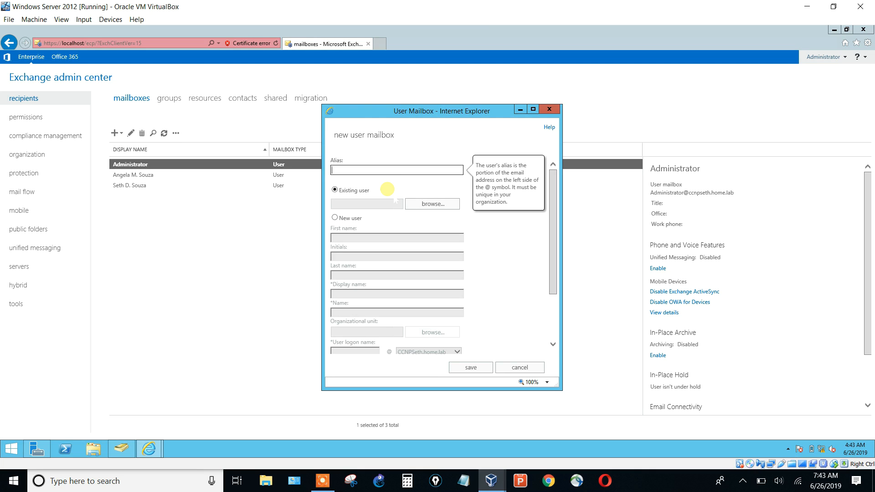
{"action": "left_click", "coordinate": [419, 203]}
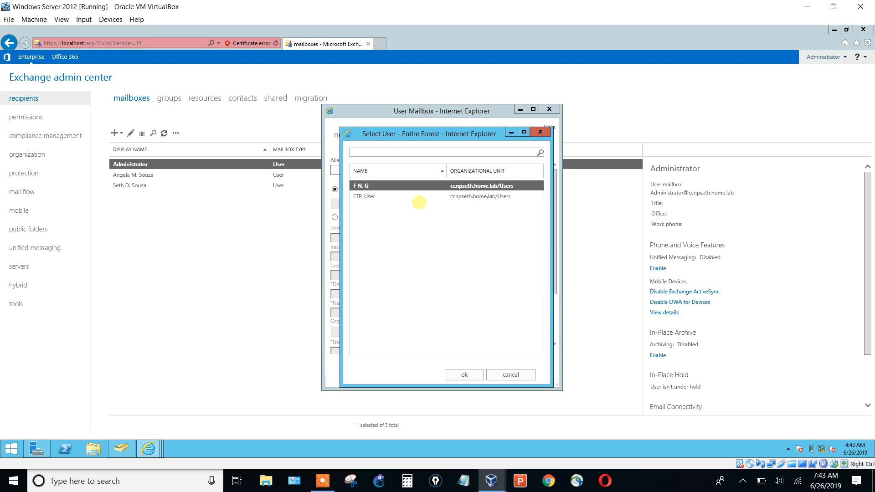
{"action": "double_click", "coordinate": [389, 185]}
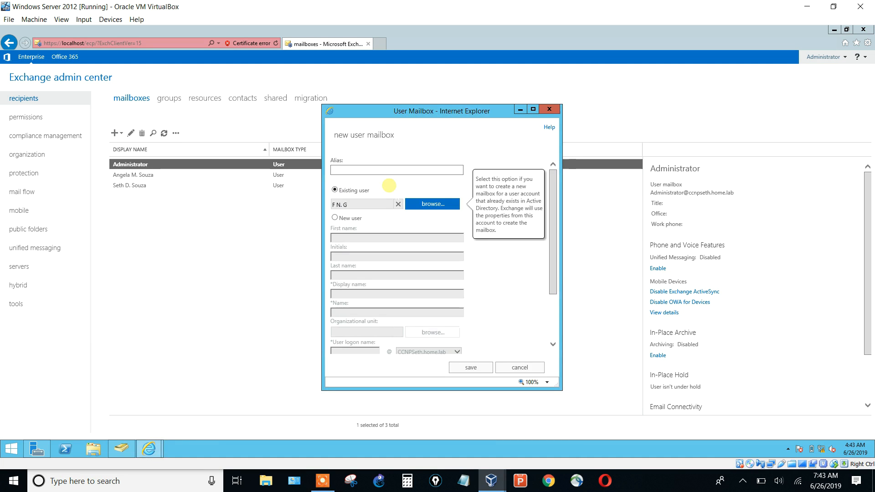
{"action": "left_click", "coordinate": [472, 369]}
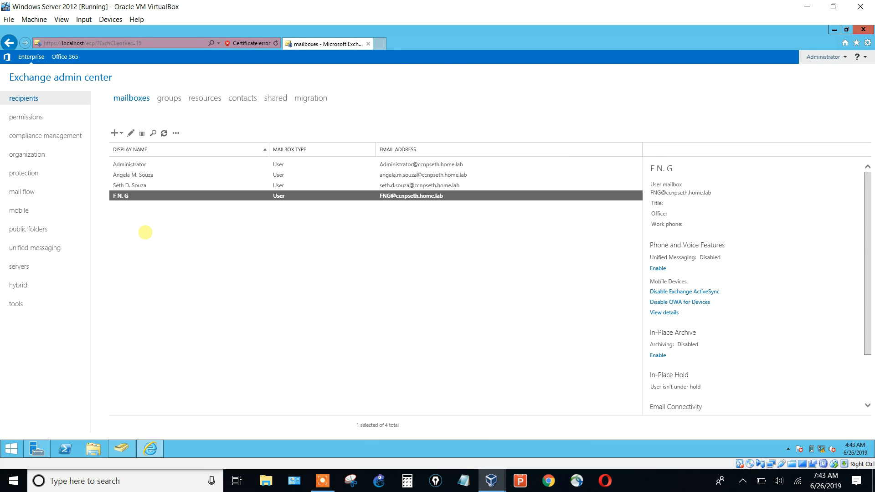
- Start a new distribution group with the display name "CCNP Seth Lab ALL" and the alias "ccnpseth.lab.all"
{"action": "left_click", "coordinate": [168, 98]}
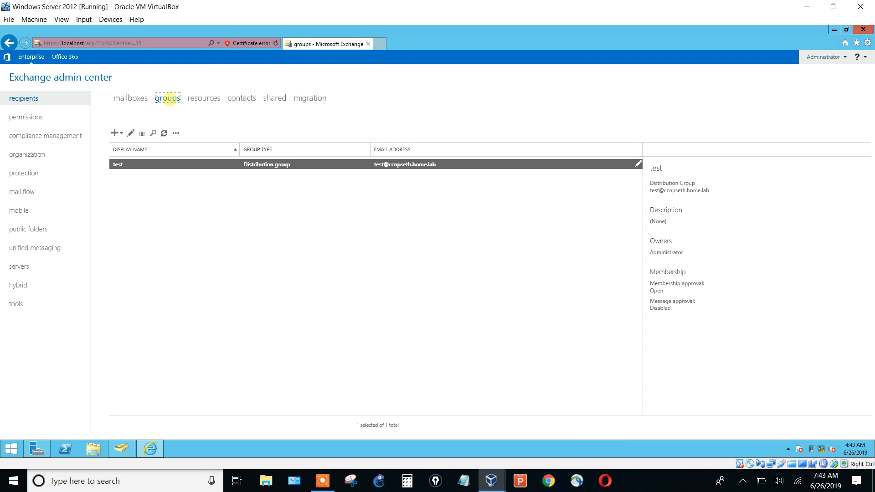
{"action": "left_click", "coordinate": [114, 133]}
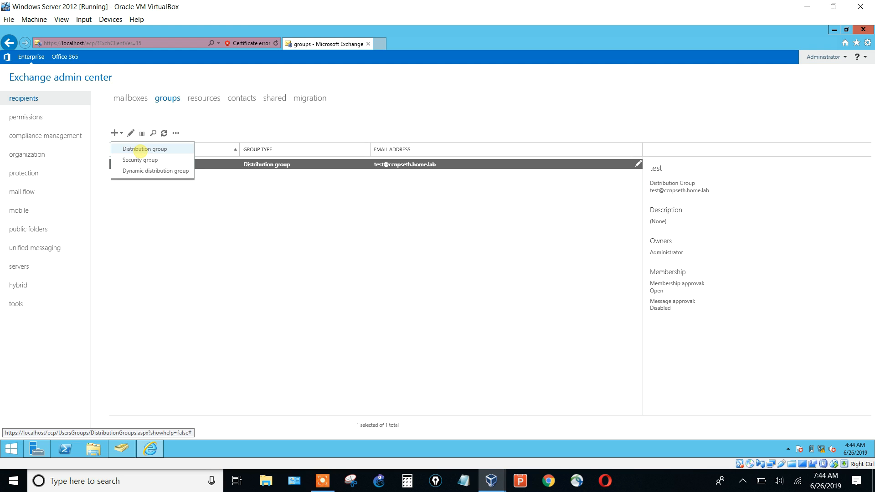
{"action": "left_click", "coordinate": [139, 150]}
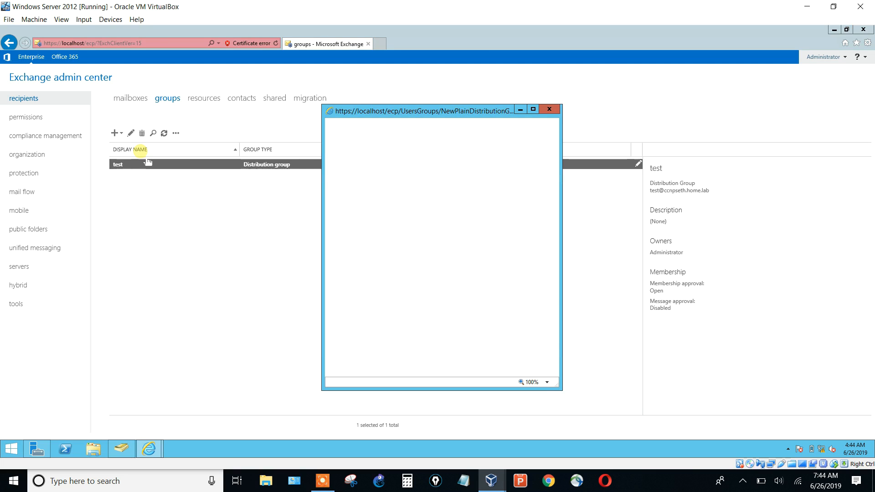
{"action": "left_click", "coordinate": [343, 172]}
{"action": "type", "text": "CCN"}
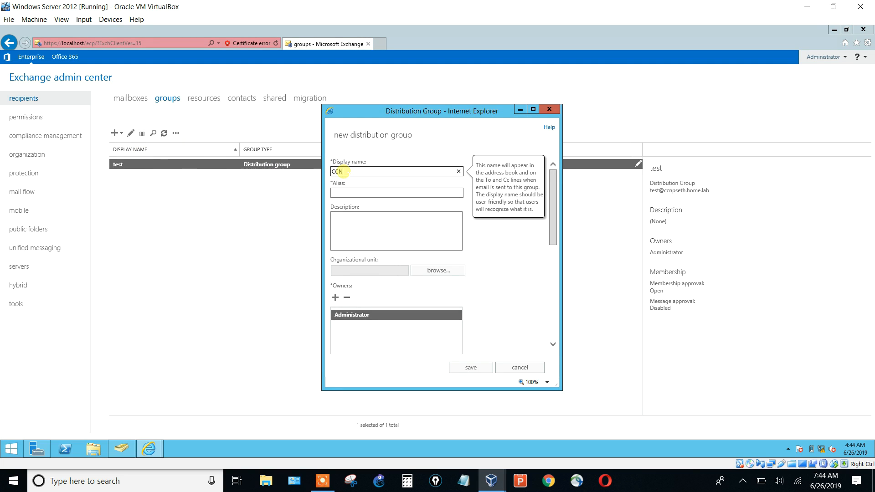
{"action": "type", "text": "P Seth Lab ALL"}
{"action": "key", "text": "Tab"}
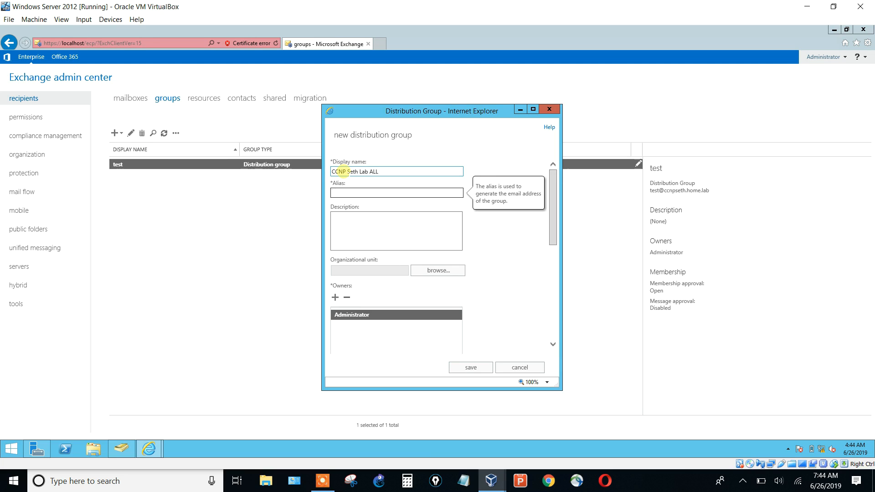
{"action": "type", "text": "ccnpseth.lab.all"}
- Enter the group description "This is a distro group for everyone in CCNP Seth's Lab"
{"action": "left_click", "coordinate": [371, 227]}
{"action": "type", "text": "This"}
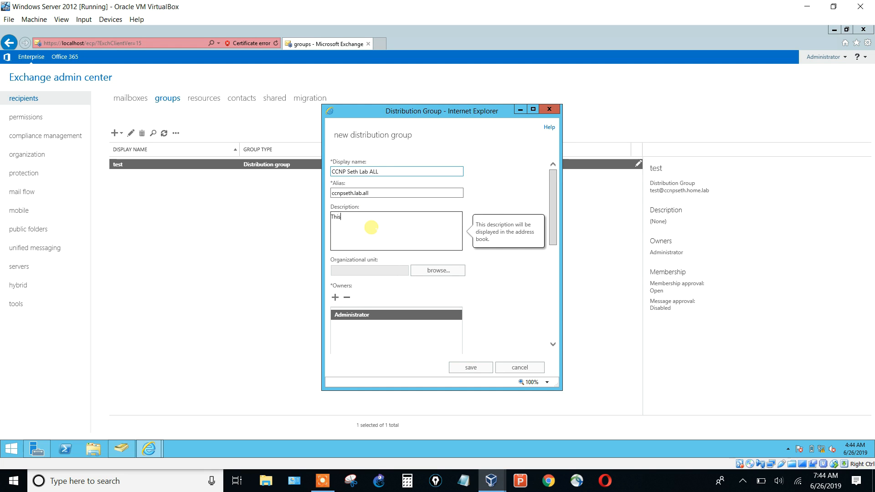
{"action": "type", "text": " is a distro rgroup for ever"}
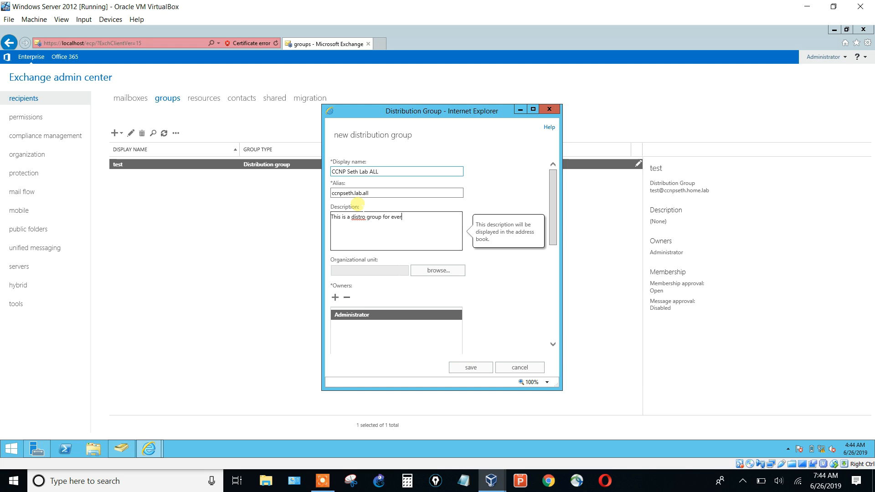
{"action": "type", "text": "yone in CCNP Seth's Lab"}
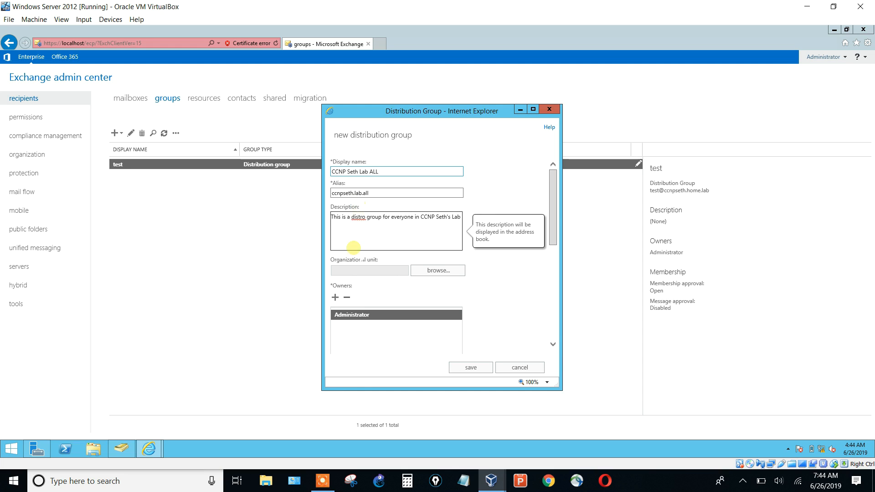
- Add the last-listed user as a second owner of the new group besides Administrator
{"action": "left_click", "coordinate": [335, 297]}
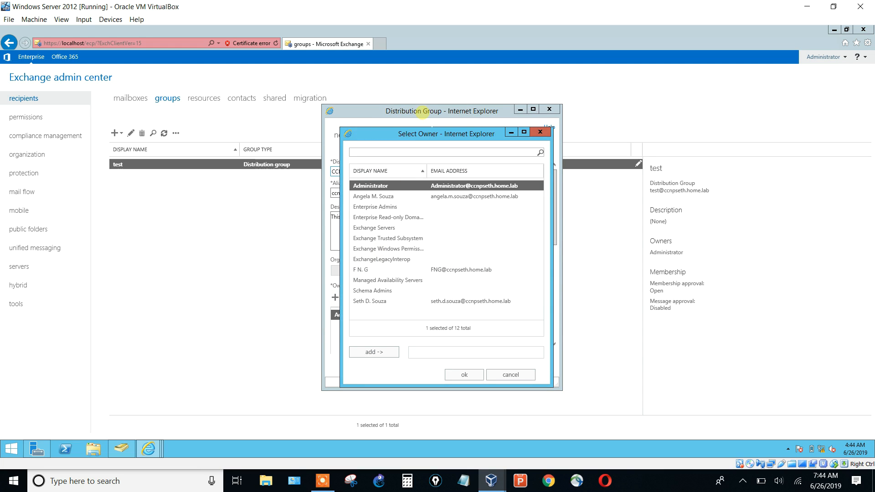
{"action": "double_click", "coordinate": [379, 301]}
{"action": "left_click", "coordinate": [454, 375]}
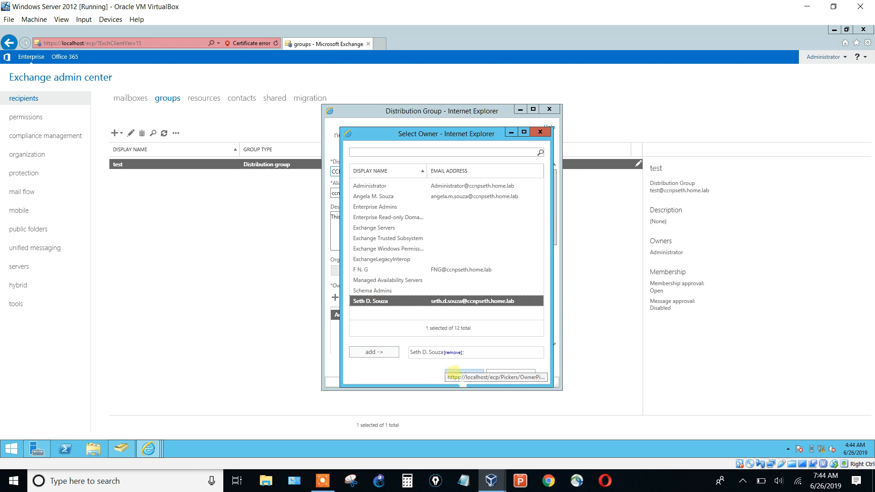
- Add the three user mailboxes other than Administrator as members of the new distribution group
{"action": "left_click_drag", "start_coordinate": [554, 205], "coordinate": [554, 257]}
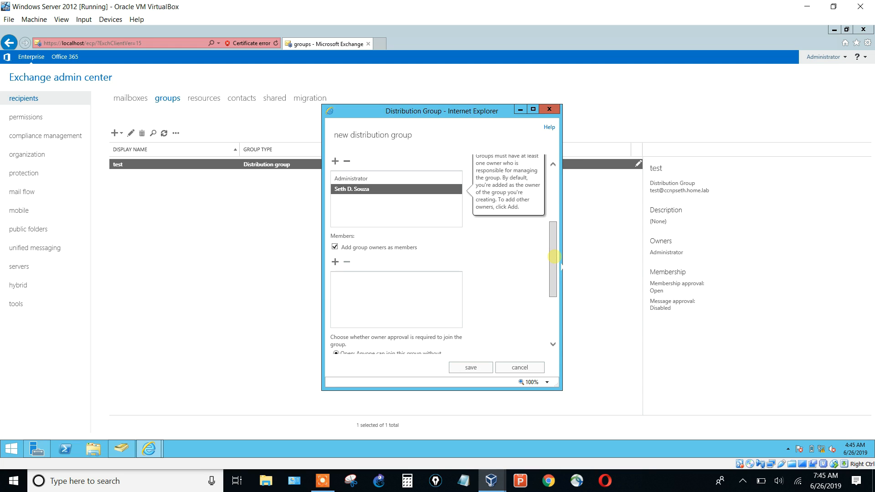
{"action": "left_click_drag", "start_coordinate": [554, 256], "coordinate": [553, 262]}
{"action": "left_click", "coordinate": [335, 246]}
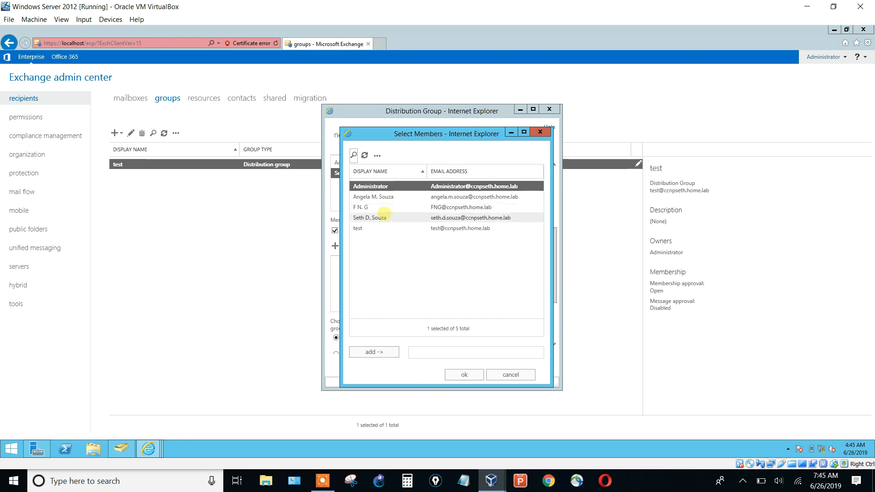
{"action": "double_click", "coordinate": [381, 217]}
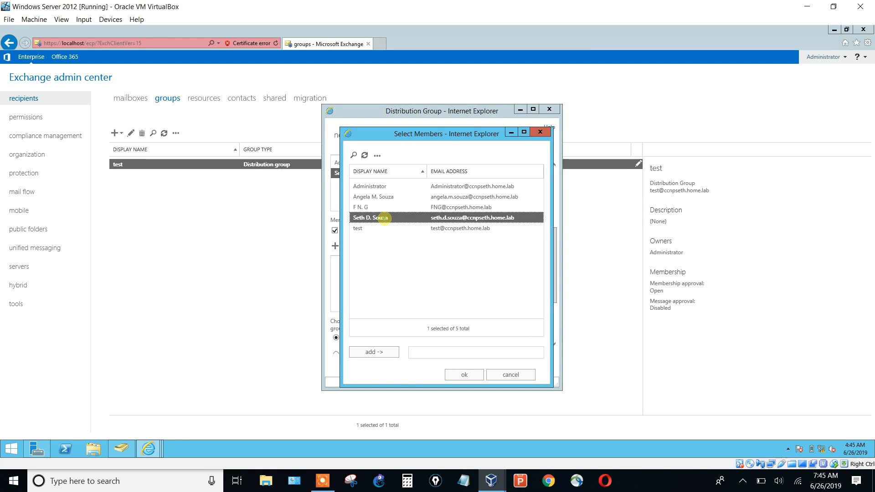
{"action": "double_click", "coordinate": [384, 197]}
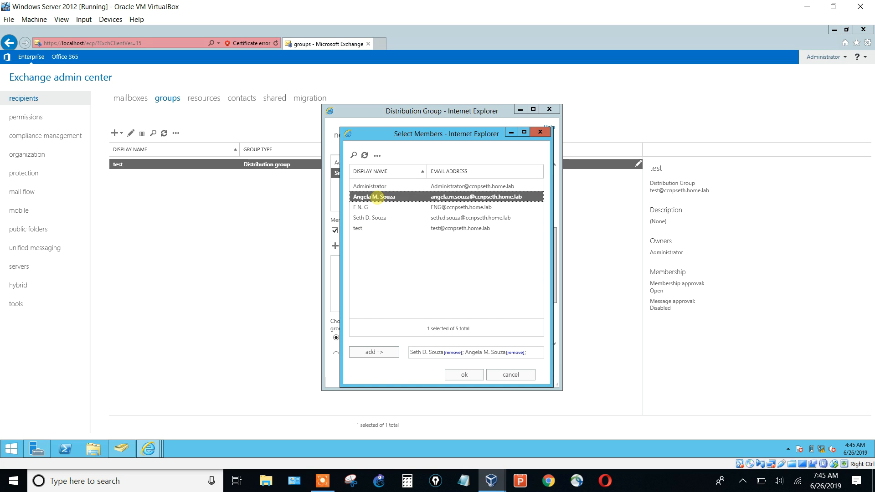
{"action": "double_click", "coordinate": [361, 208]}
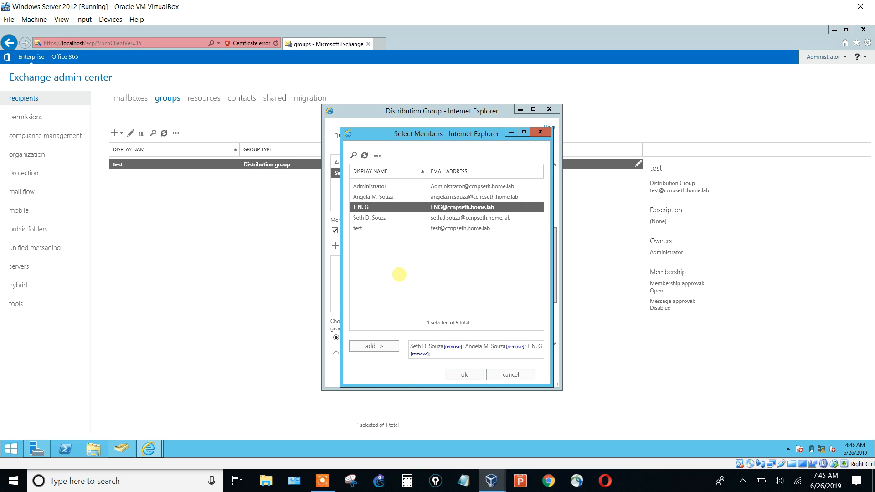
{"action": "left_click", "coordinate": [465, 373]}
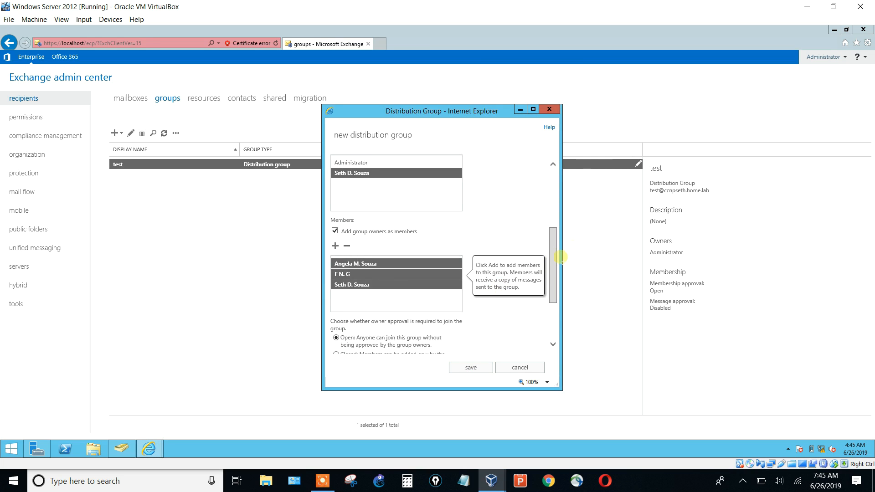
- Save the new distribution group with open joining and leaving, and open its properties
{"action": "left_click_drag", "start_coordinate": [554, 259], "coordinate": [553, 287]}
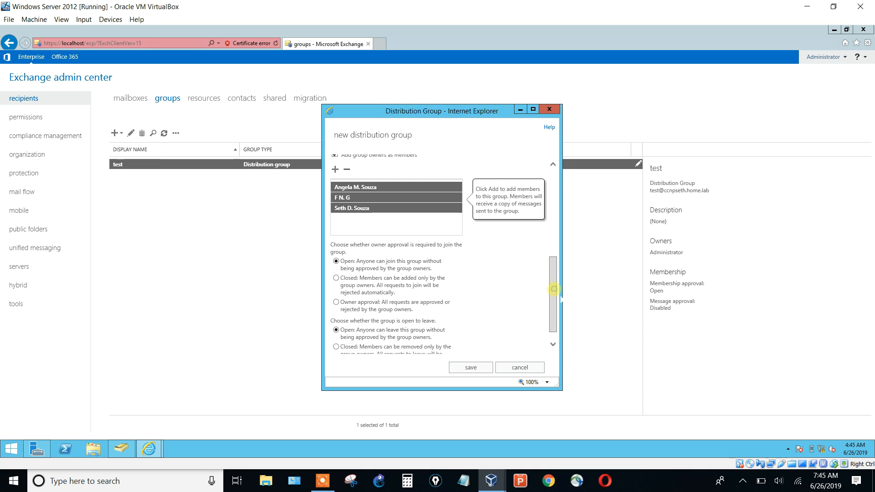
{"action": "scroll", "coordinate": [553, 289], "scroll_direction": "down", "scroll_amount": 1}
{"action": "left_click", "coordinate": [478, 365]}
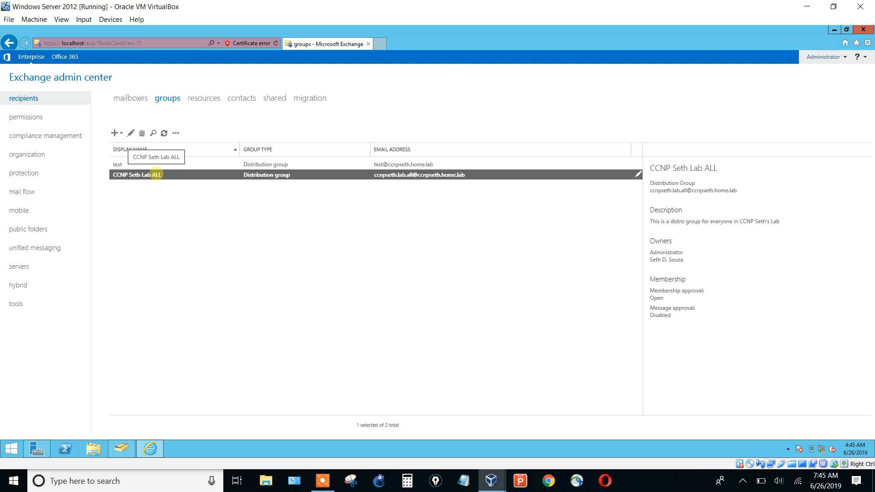
{"action": "double_click", "coordinate": [156, 174]}
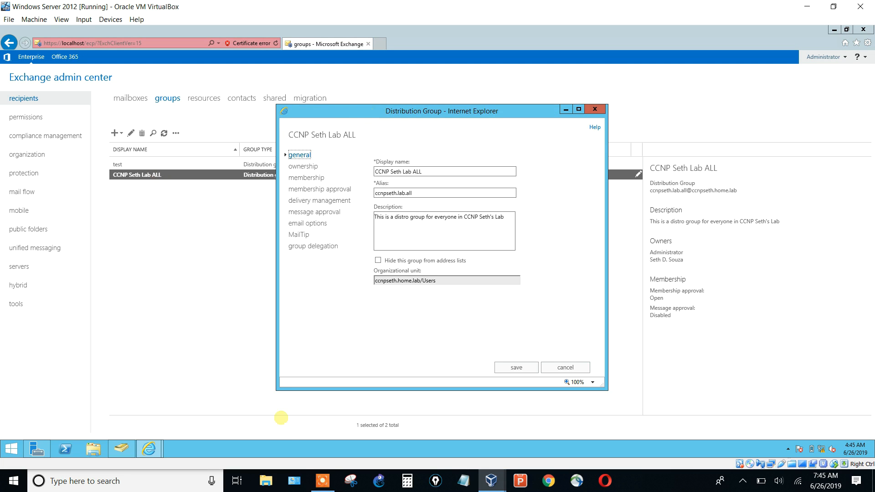
{"action": "left_click", "coordinate": [324, 487]}
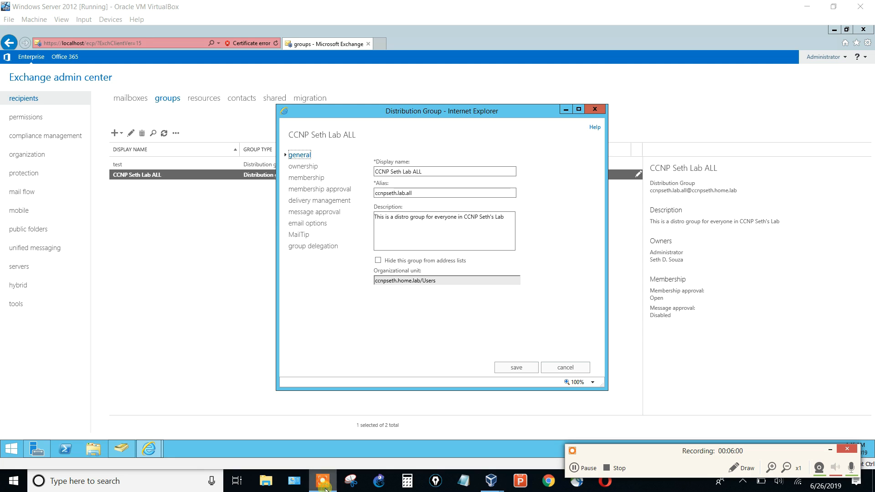
{"action": "left_click", "coordinate": [834, 452]}
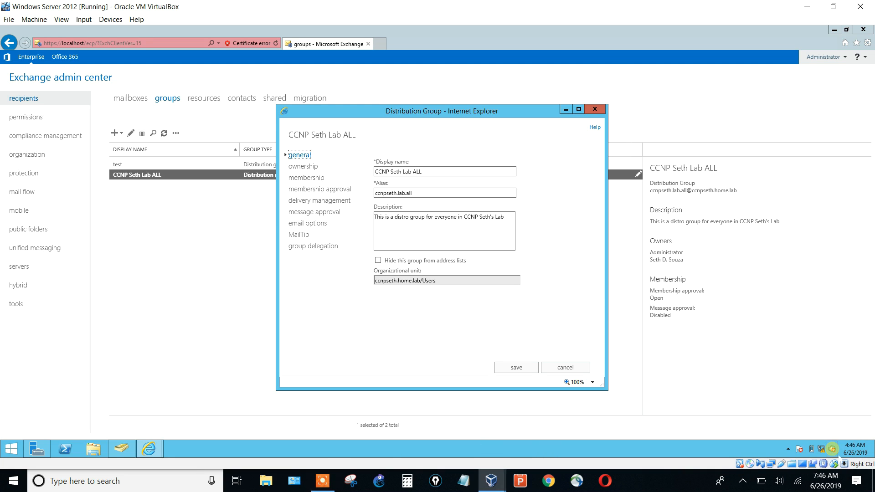
- Limit delivery to senders inside the organization, allow only the non-administrator owner and the user listed just below Administrator, and save the group
{"action": "left_click", "coordinate": [317, 201]}
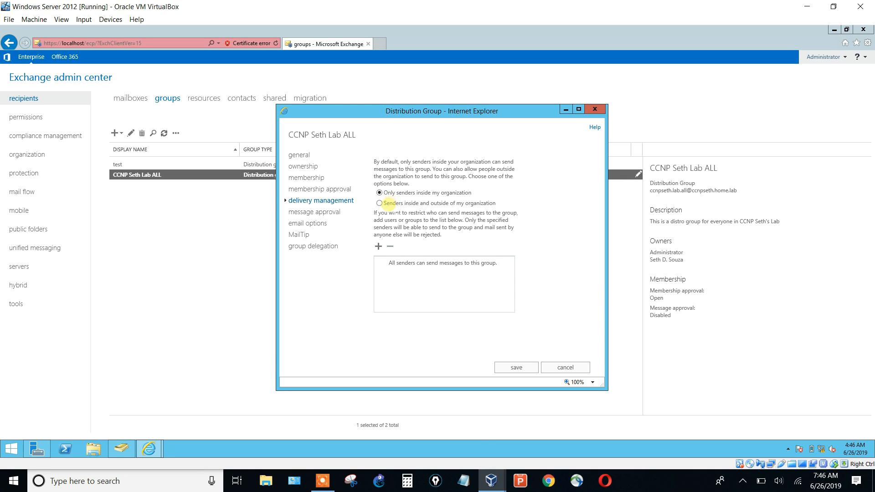
{"action": "left_click", "coordinate": [387, 205]}
{"action": "left_click", "coordinate": [400, 193]}
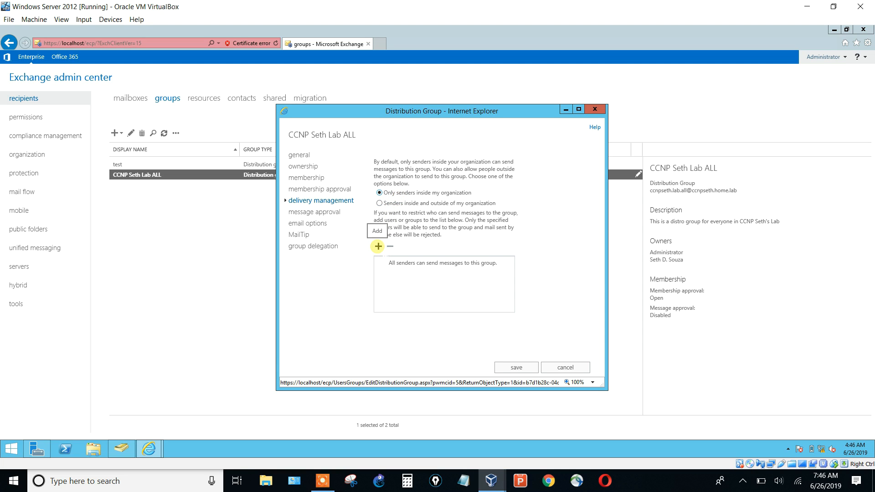
{"action": "left_click", "coordinate": [378, 247]}
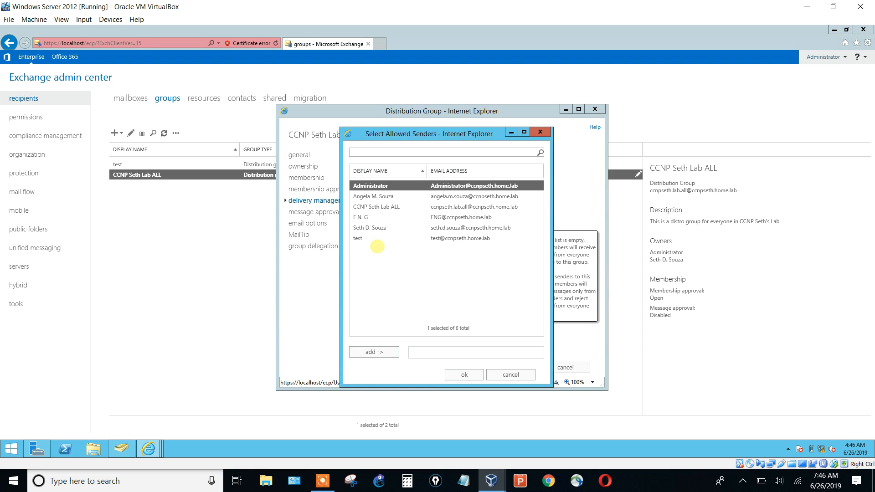
{"action": "left_click", "coordinate": [380, 227]}
{"action": "double_click", "coordinate": [380, 228]}
{"action": "double_click", "coordinate": [381, 196]}
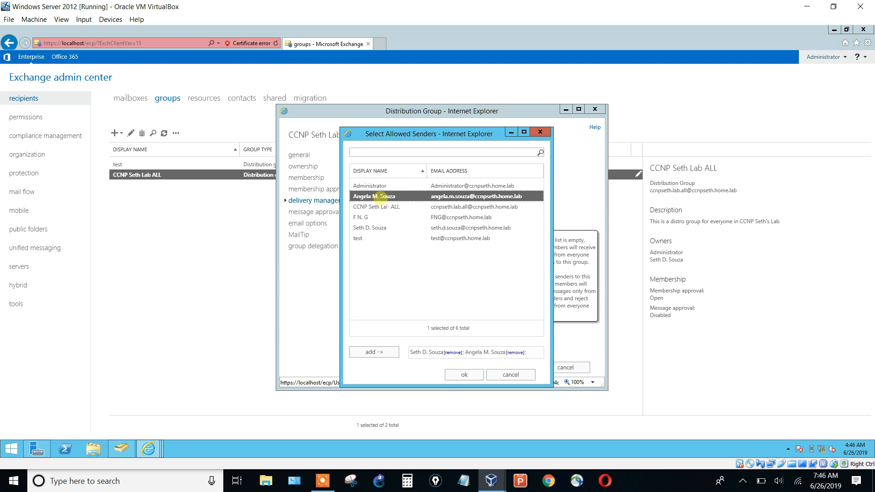
{"action": "left_click", "coordinate": [465, 374]}
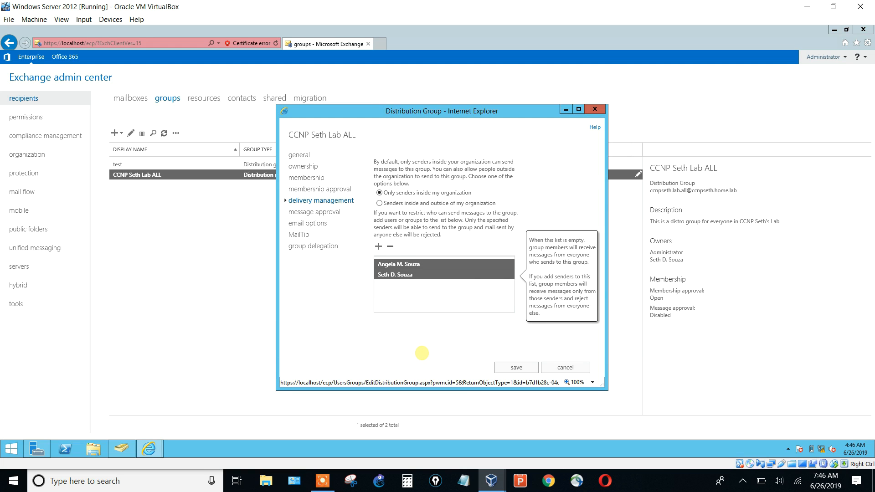
{"action": "left_click", "coordinate": [506, 368]}
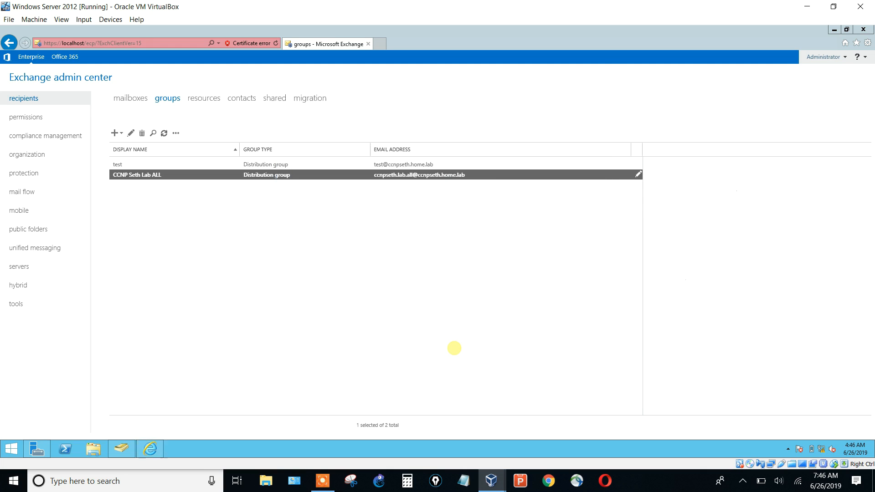
- Require moderator approval for messages sent to CCNP Seth Lab ALL and make the non-administrator owner its moderator
{"action": "double_click", "coordinate": [149, 176]}
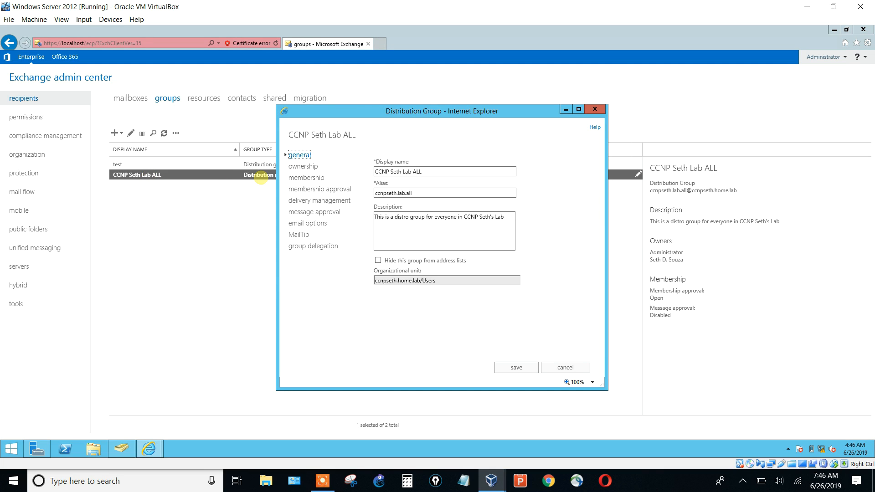
{"action": "left_click", "coordinate": [317, 201]}
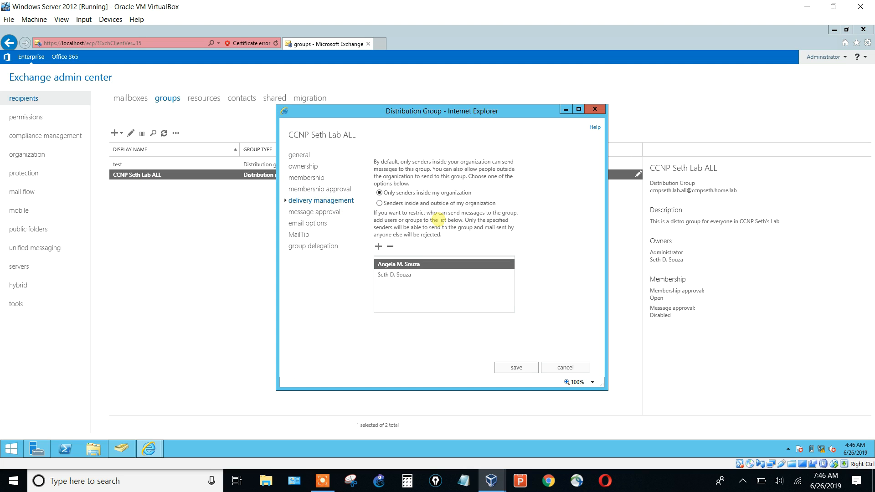
{"action": "left_click", "coordinate": [323, 212]}
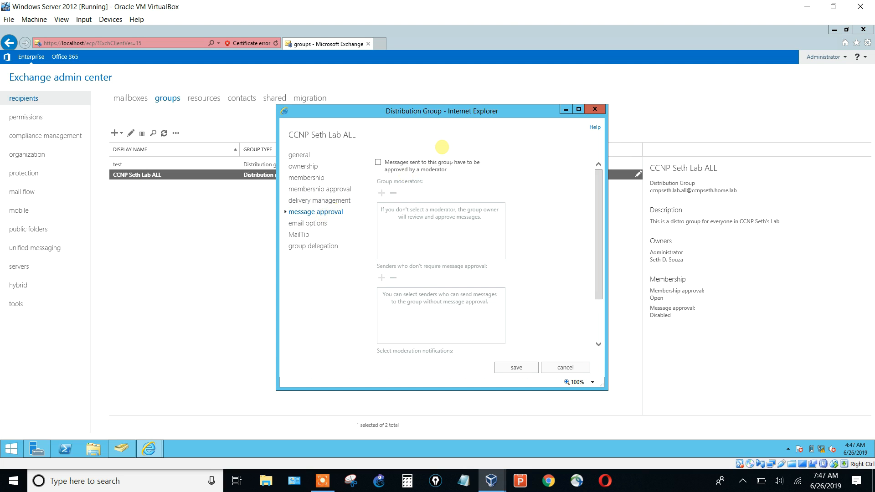
{"action": "mouse_move", "coordinate": [392, 166]}
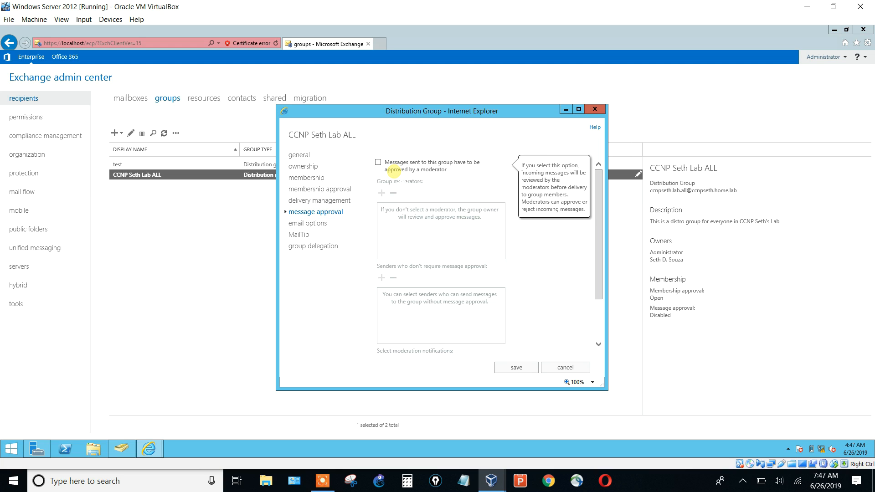
{"action": "left_click", "coordinate": [377, 162]}
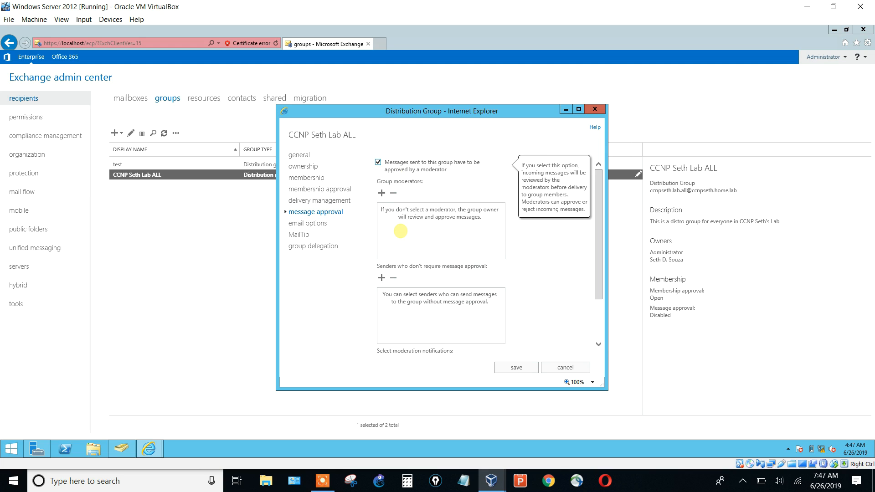
{"action": "left_click", "coordinate": [381, 192]}
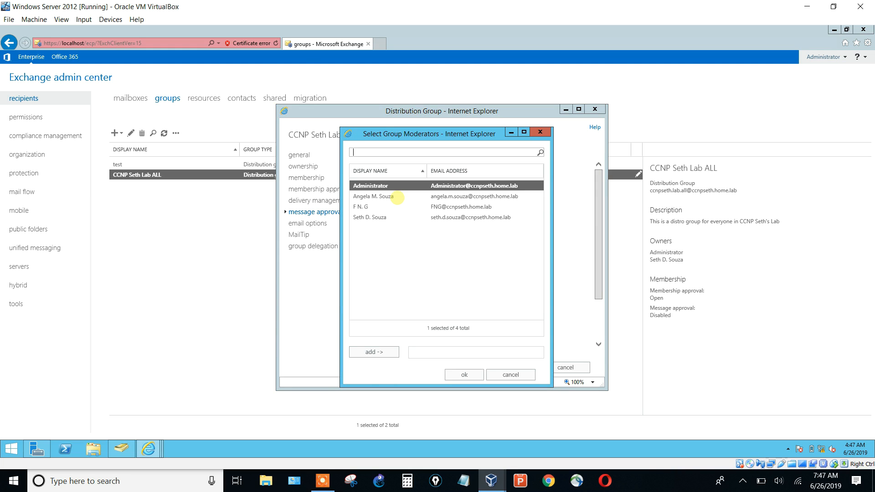
{"action": "double_click", "coordinate": [381, 217]}
{"action": "left_click", "coordinate": [474, 376]}
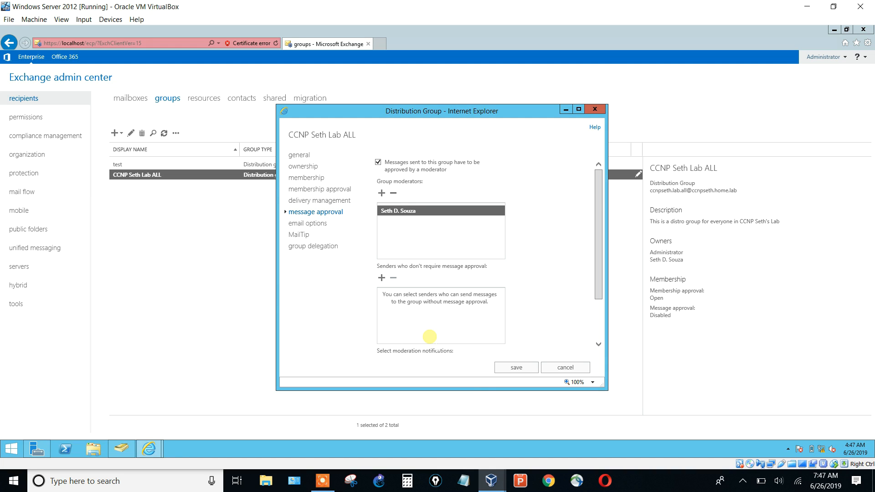
- Add the group's moderator to the senders who don't require message approval
{"action": "left_click", "coordinate": [381, 277]}
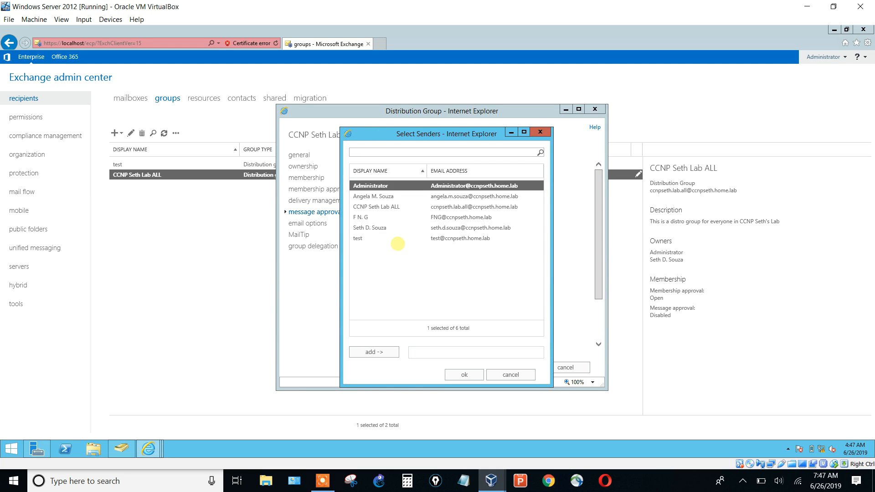
{"action": "double_click", "coordinate": [380, 227]}
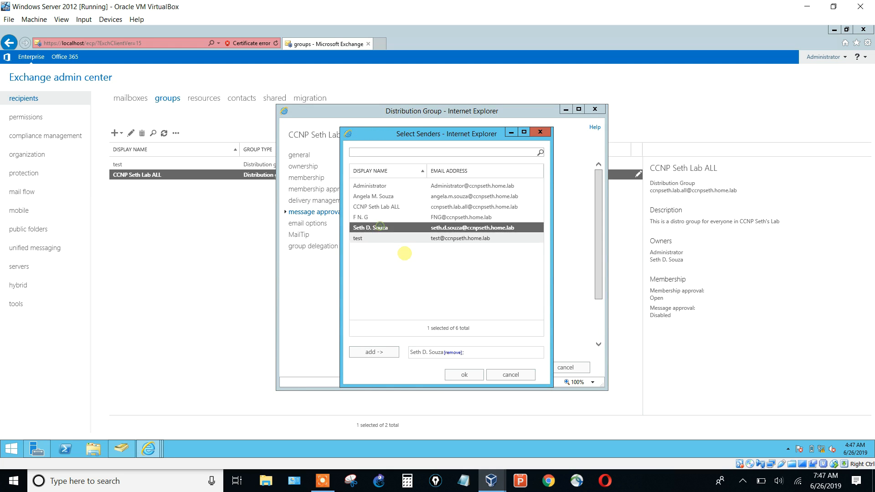
{"action": "left_click", "coordinate": [464, 375]}
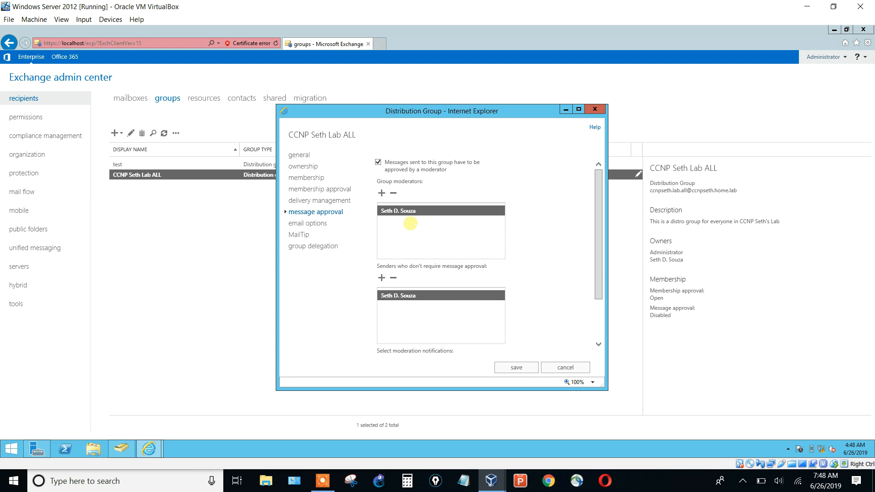
- Set moderation notifications to notify all senders when their messages aren't approved, and save the group
{"action": "scroll", "coordinate": [603, 282], "scroll_direction": "down", "scroll_amount": 3}
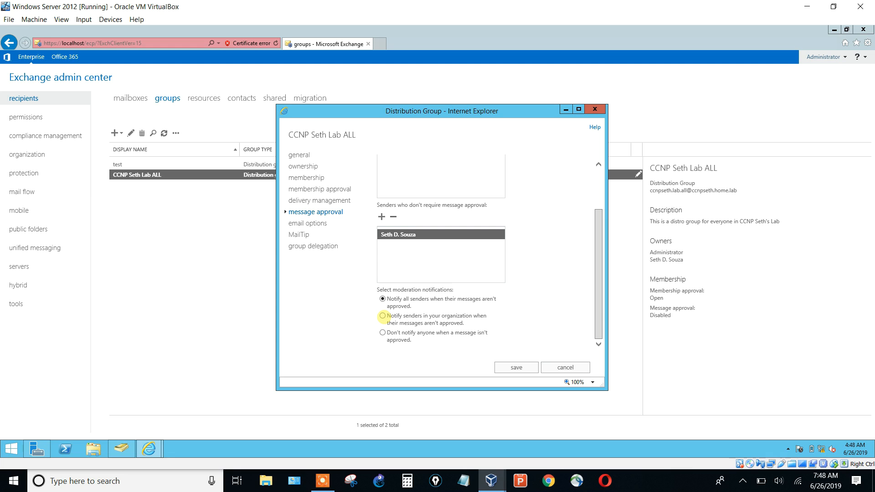
{"action": "left_click", "coordinate": [383, 315]}
{"action": "left_click", "coordinate": [383, 299]}
{"action": "left_click", "coordinate": [511, 367]}
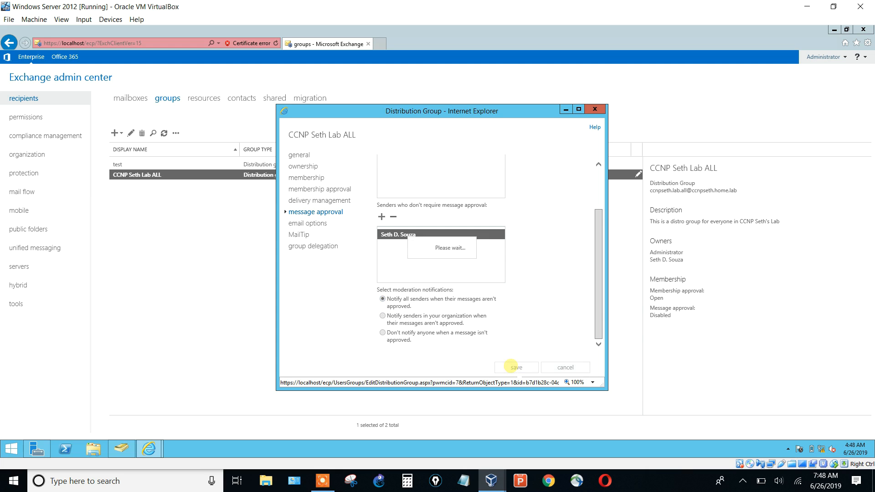